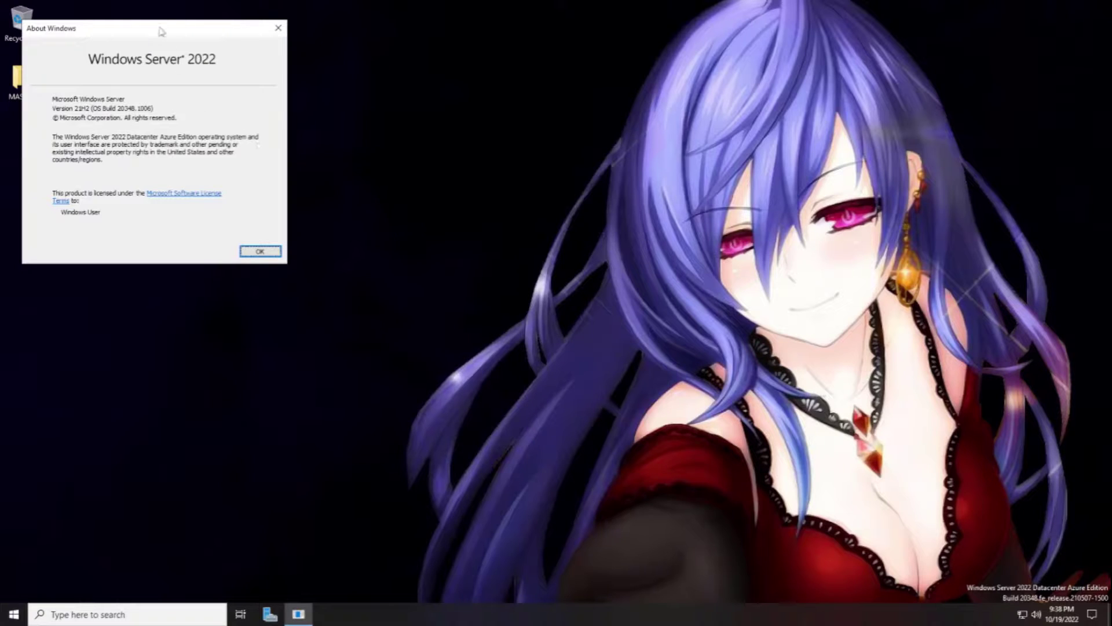
Review the version details in the About Windows dialog and close it
{"action": "left_click_drag", "start_coordinate": [162, 28], "coordinate": [230, 114]}
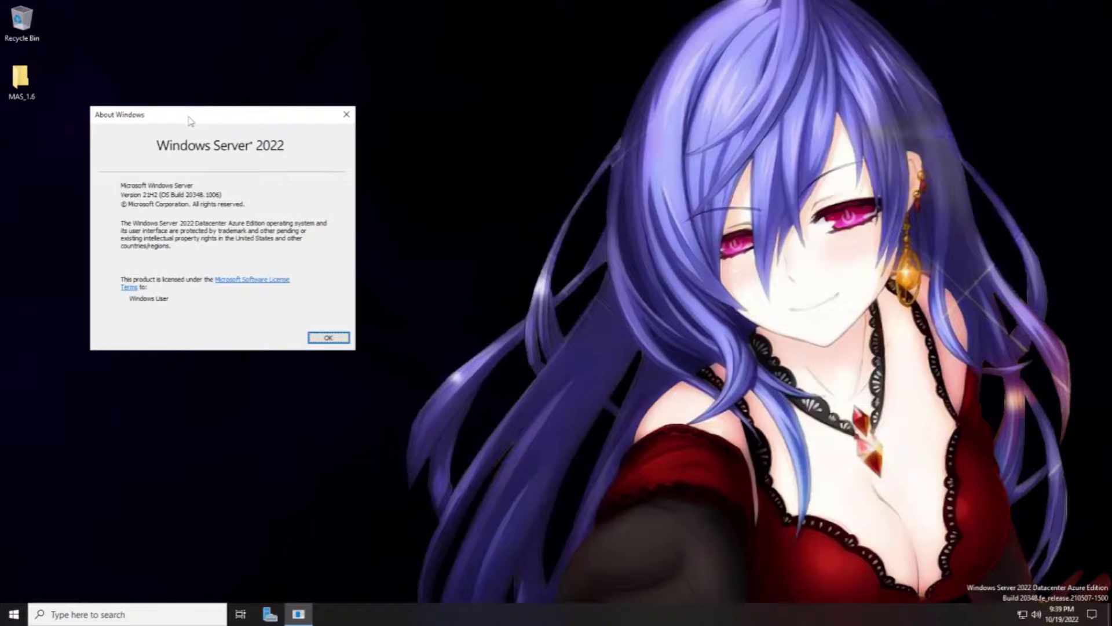
{"action": "left_click_drag", "start_coordinate": [195, 122], "coordinate": [212, 184]}
{"action": "left_click", "coordinate": [14, 614]}
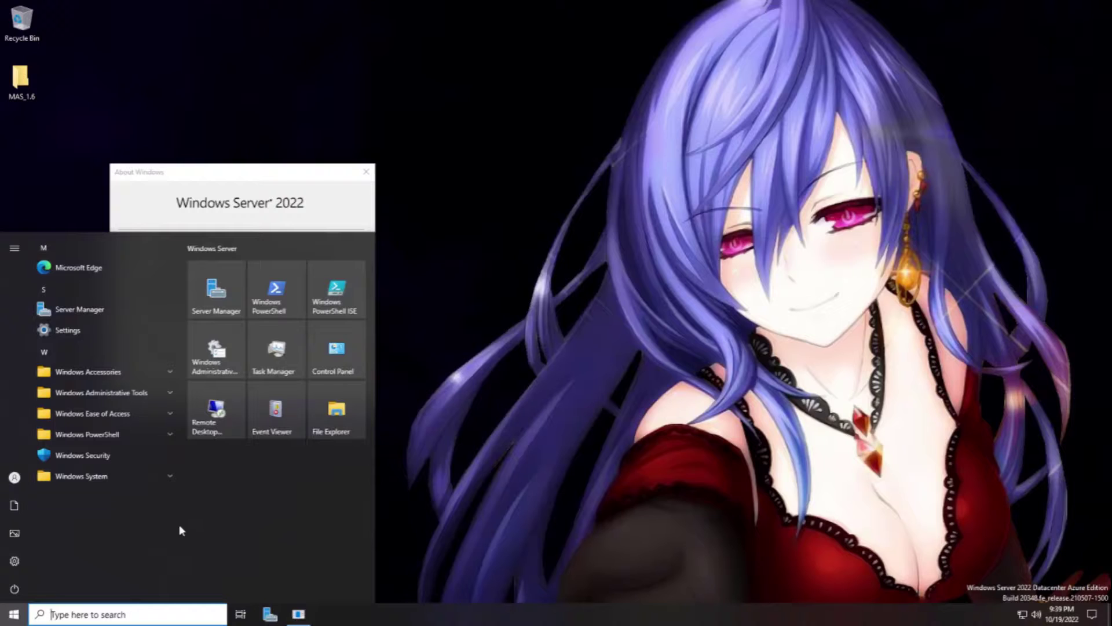
{"action": "left_click", "coordinate": [408, 48]}
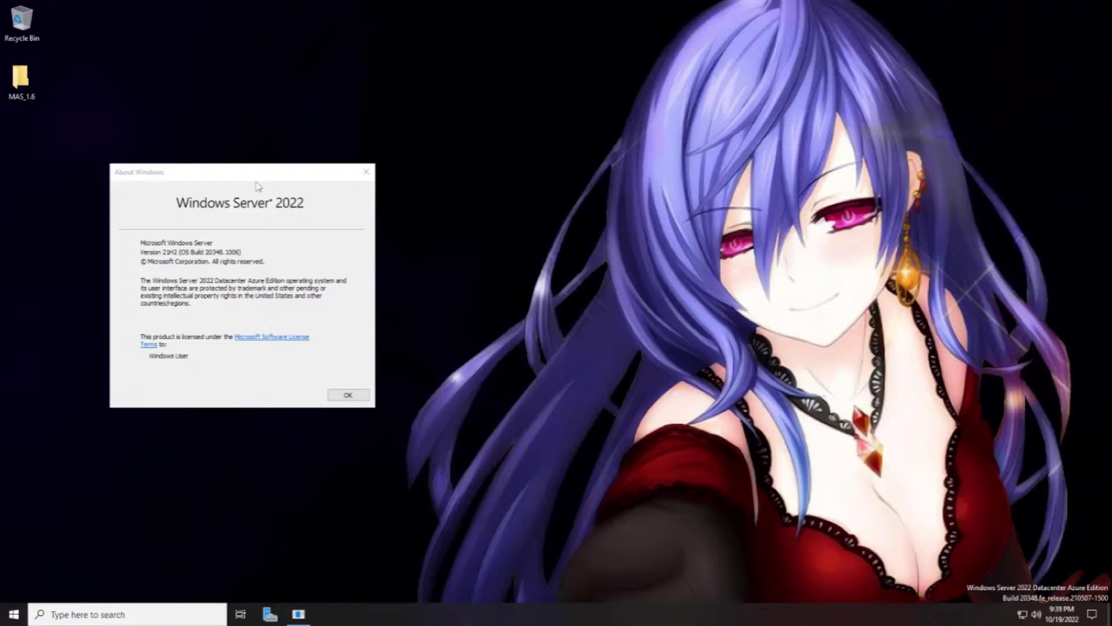
{"action": "left_click_drag", "start_coordinate": [273, 178], "coordinate": [287, 245]}
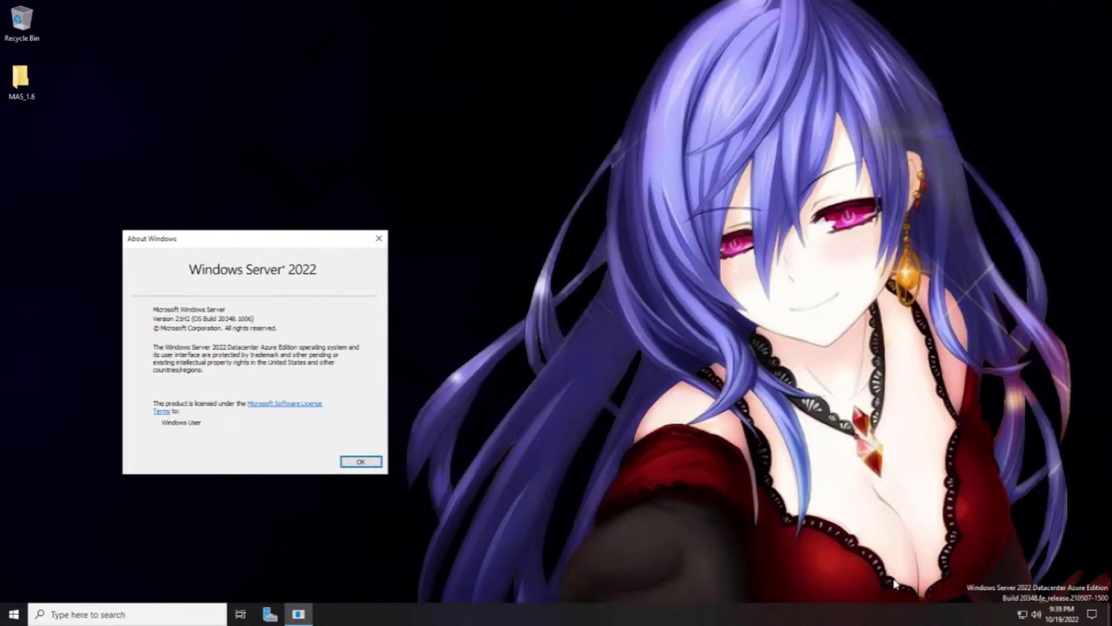
{"action": "left_click_drag", "start_coordinate": [304, 234], "coordinate": [381, 103]}
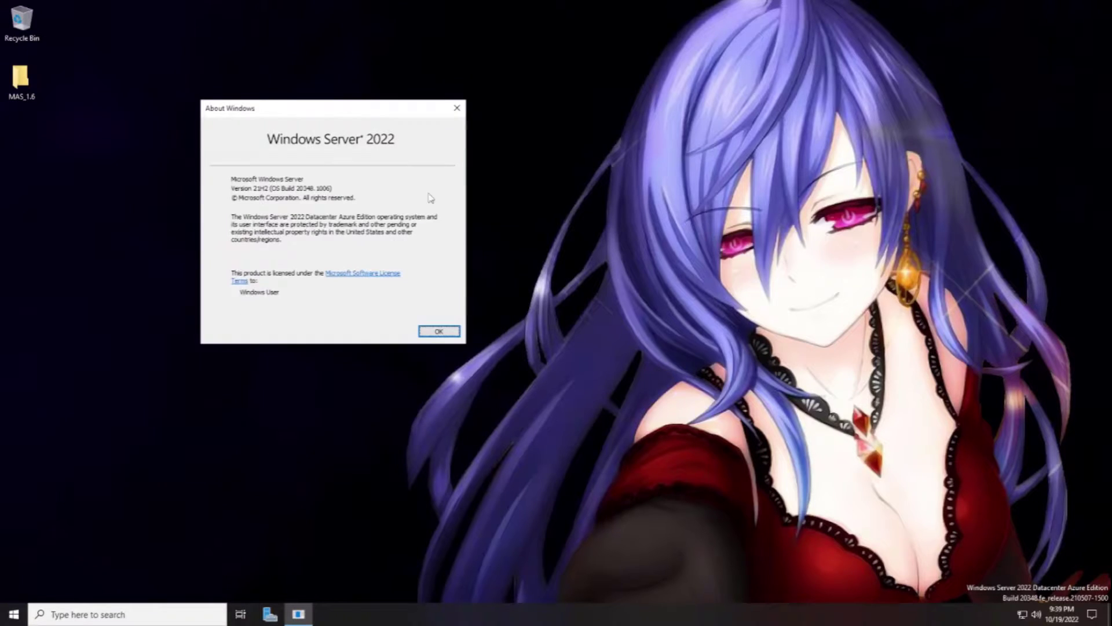
{"action": "left_click", "coordinate": [429, 335]}
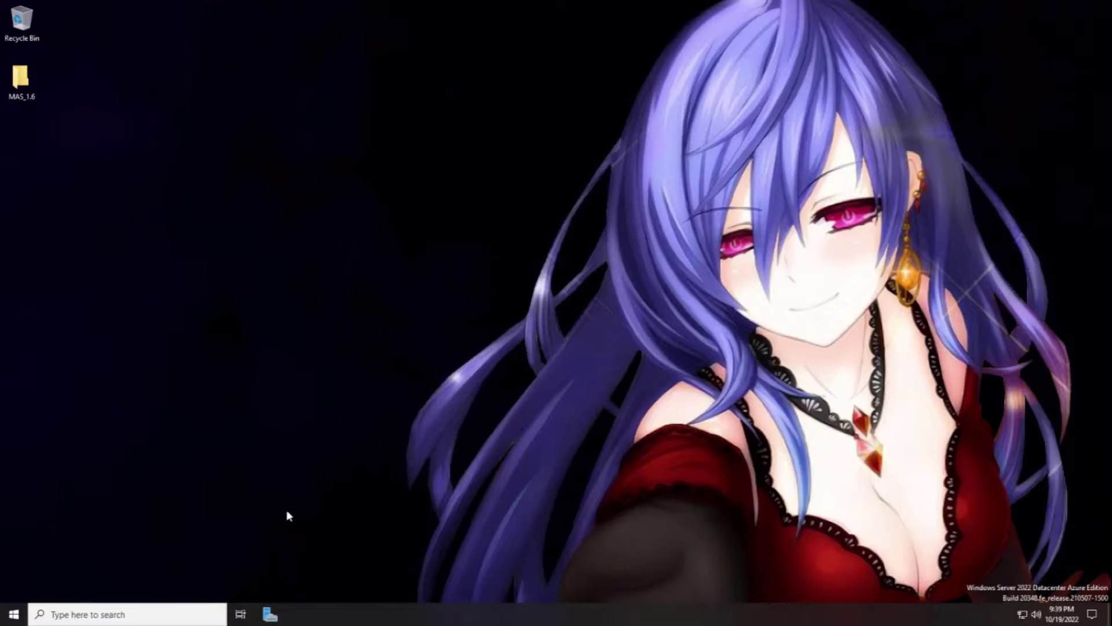
Look at the contents of the MAS_1.6 folder on the desktop and close its window
{"action": "double_click", "coordinate": [26, 100]}
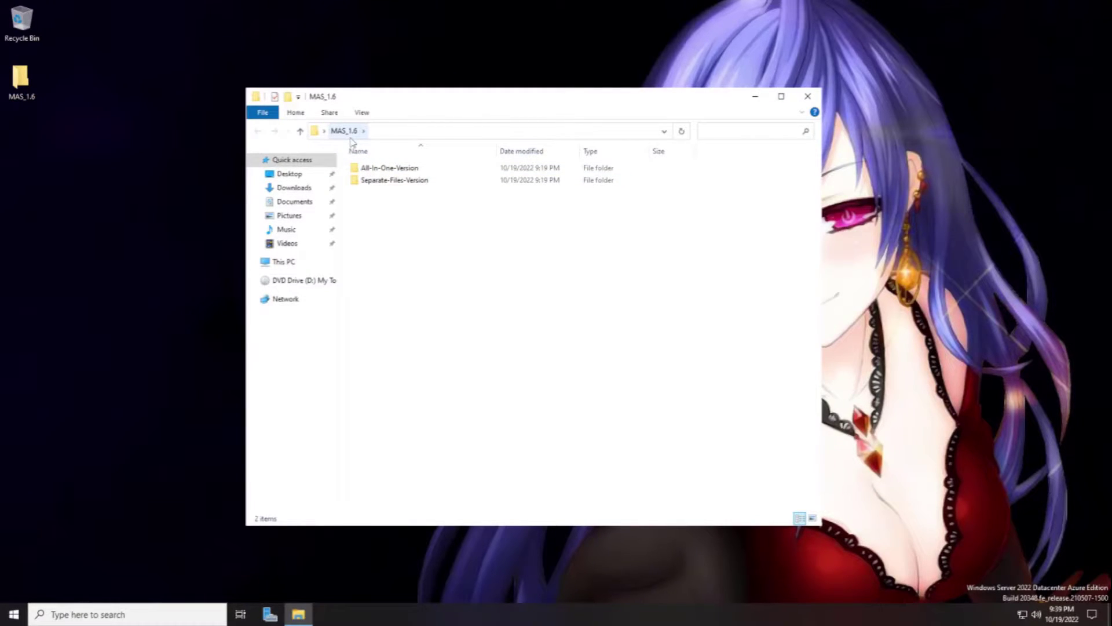
{"action": "left_click", "coordinate": [808, 97]}
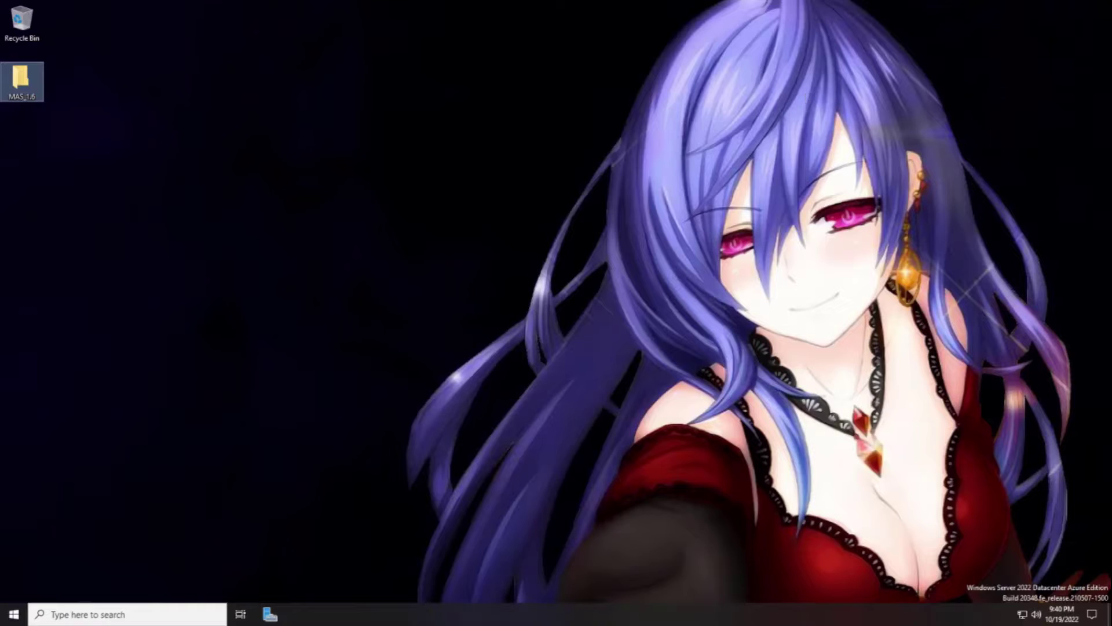
{"action": "left_click", "coordinate": [1001, 587]}
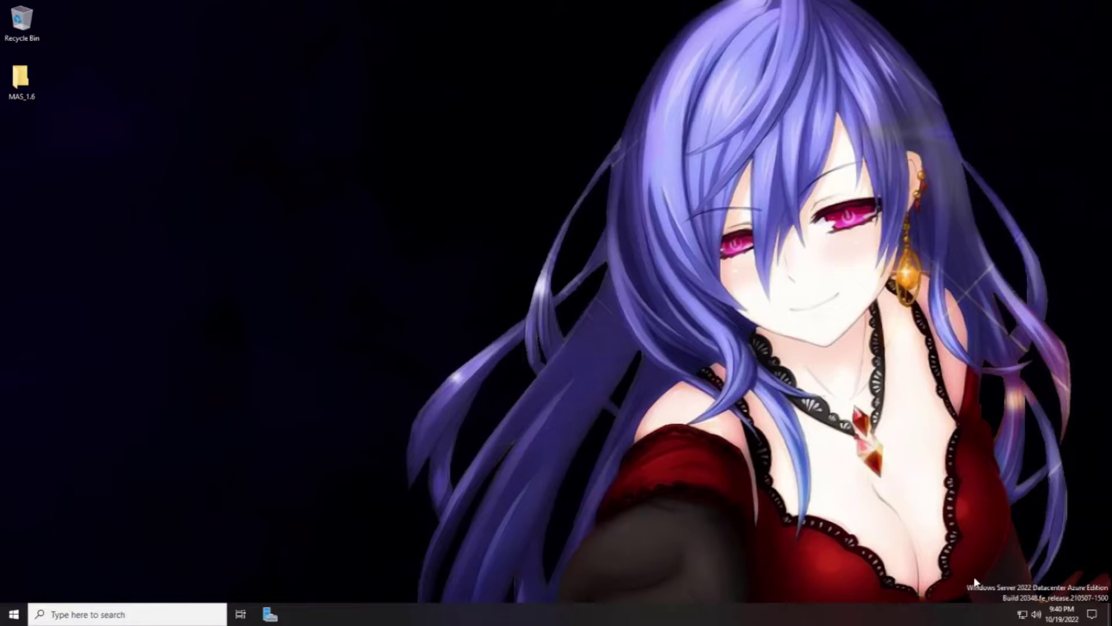
{"action": "left_click_drag", "start_coordinate": [959, 584], "coordinate": [1105, 597]}
Check the Windows edition on the system About page and the activation status on the Activation page, and close Settings
{"action": "right_click", "coordinate": [14, 614]}
{"action": "left_click", "coordinate": [88, 346]}
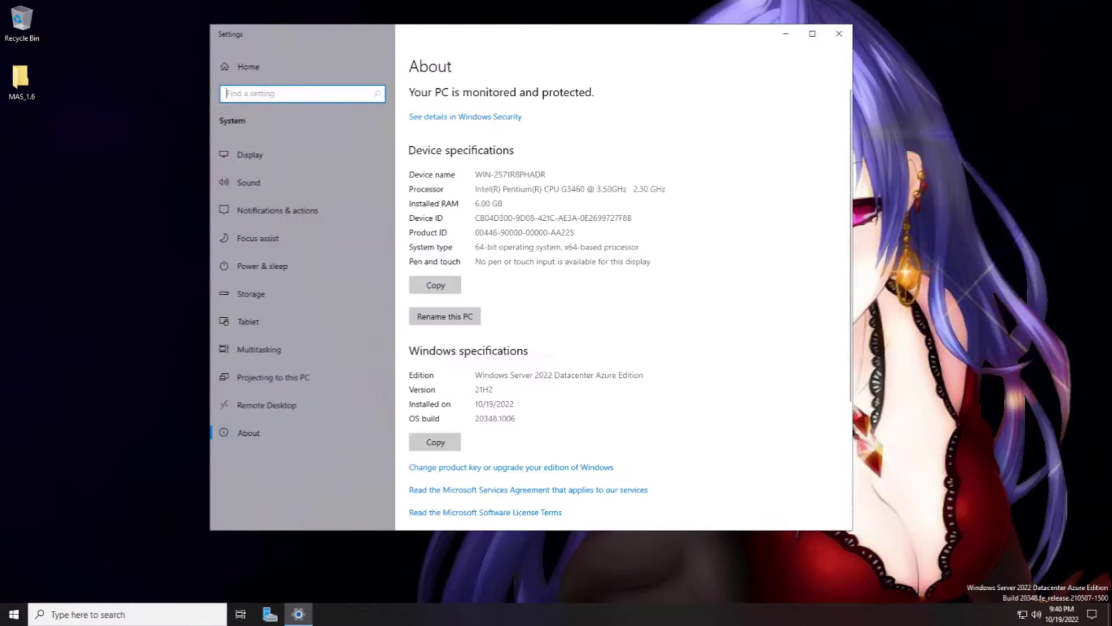
{"action": "scroll", "coordinate": [579, 243], "scroll_direction": "down", "scroll_amount": 5}
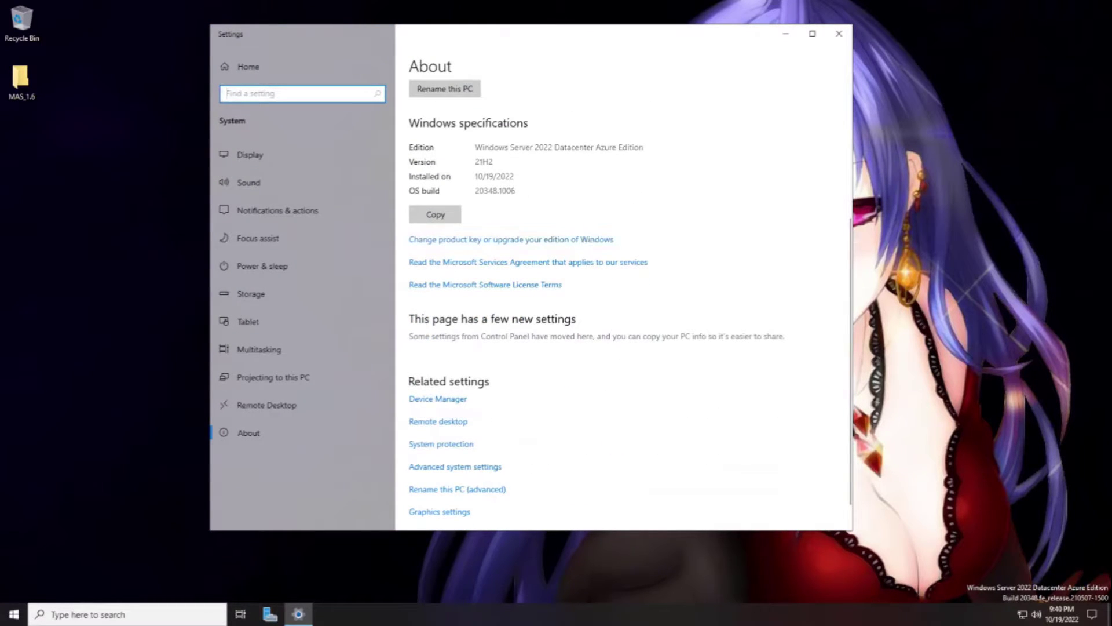
{"action": "left_click_drag", "start_coordinate": [559, 148], "coordinate": [489, 147]}
{"action": "left_click", "coordinate": [652, 148]}
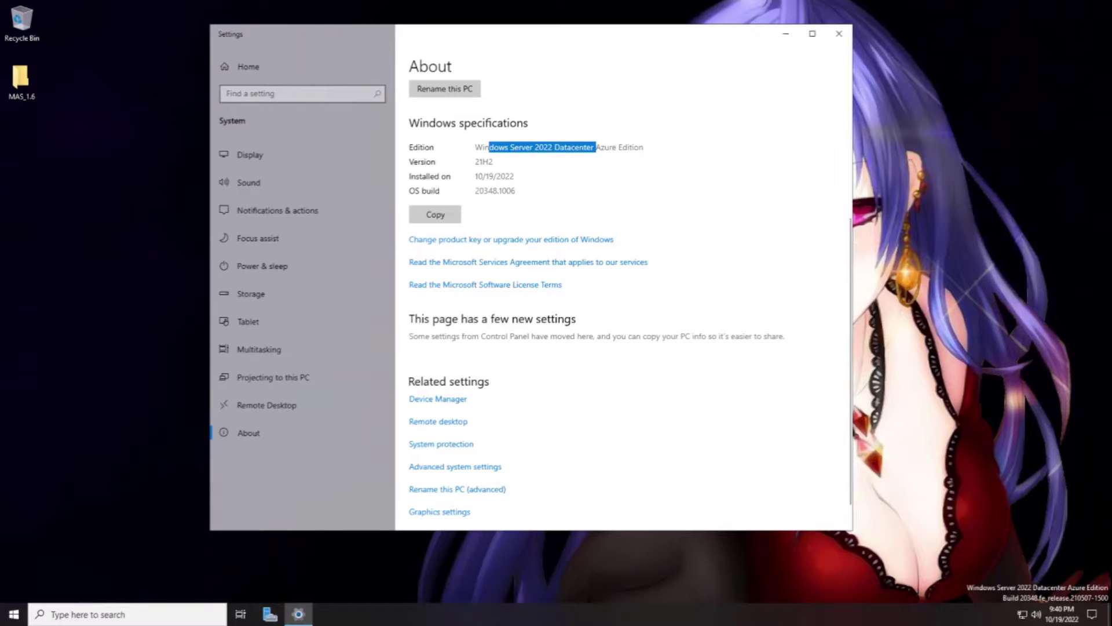
{"action": "left_click", "coordinate": [490, 147]}
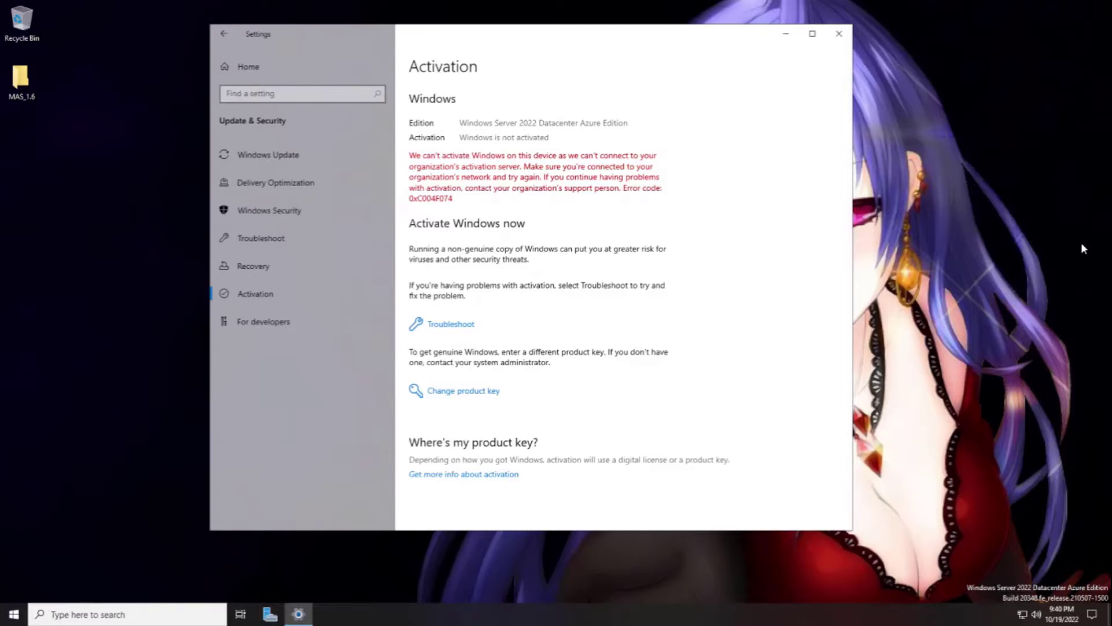
{"action": "left_click", "coordinate": [838, 34]}
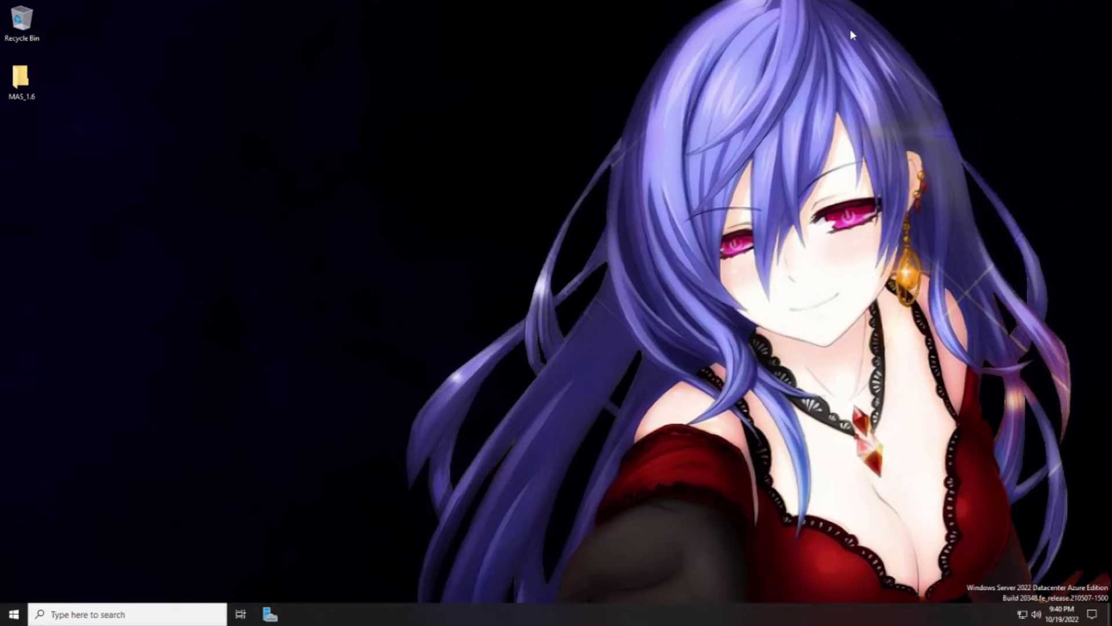
Open the folder c:\Windows\System32 from the Run dialog
{"action": "key", "text": "super+r"}
{"action": "type", "text": "c"}
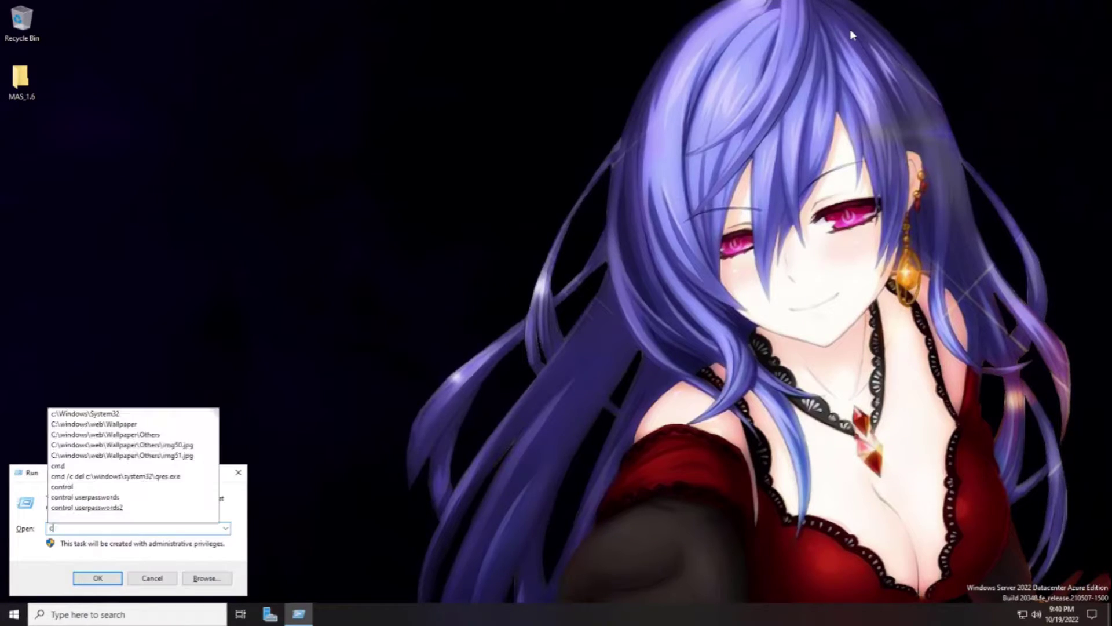
{"action": "key", "text": "Up"}
{"action": "key", "text": "ctrl+a"}
{"action": "type", "text": "c"}
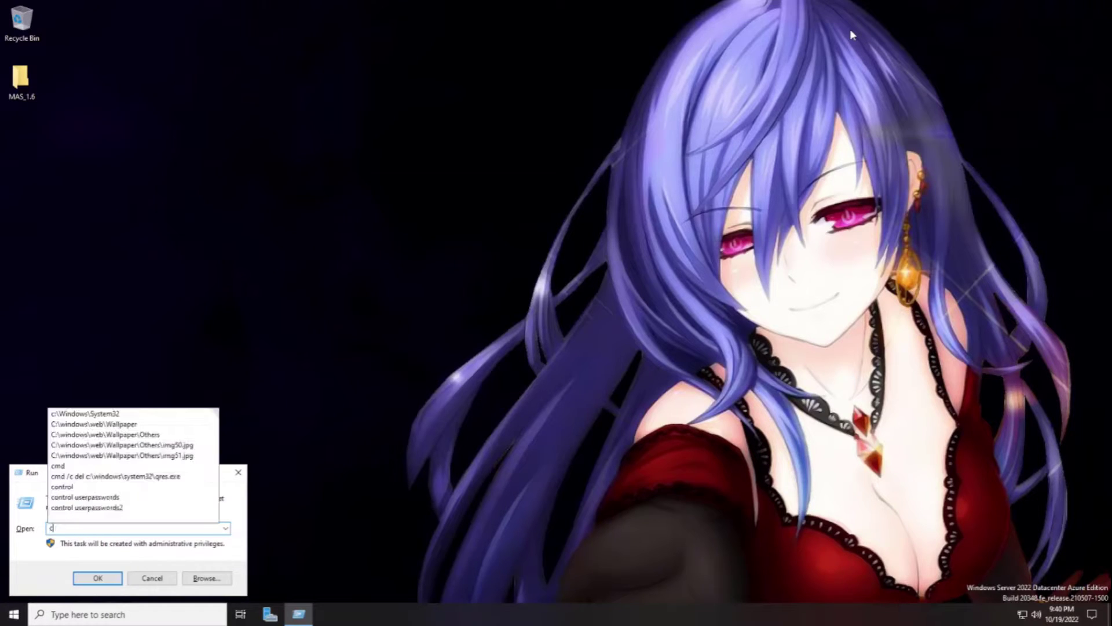
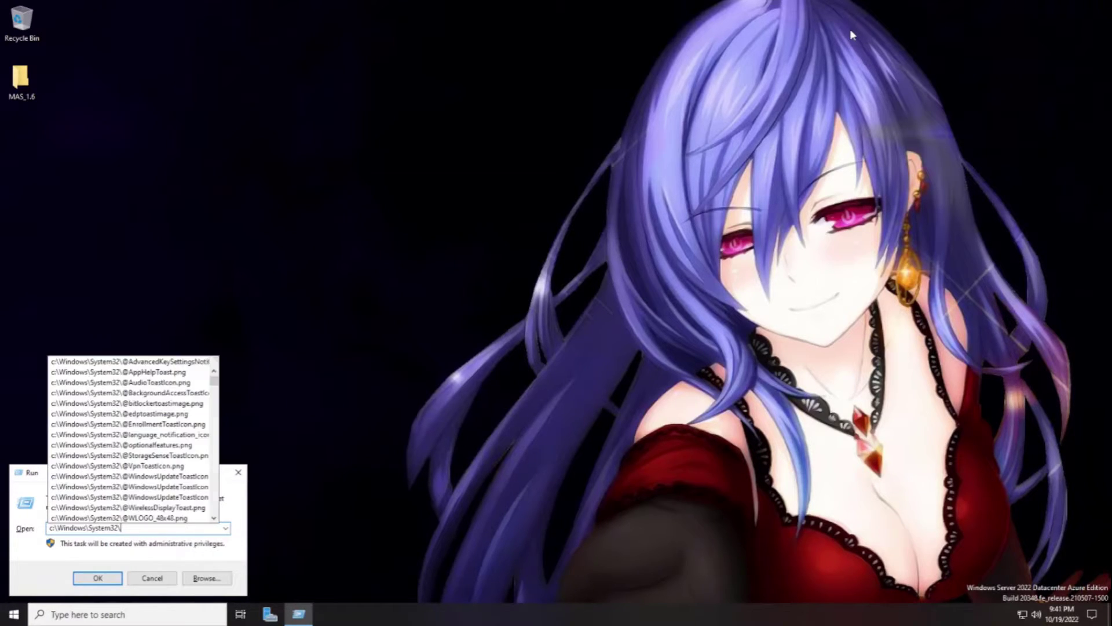
{"action": "key", "text": "Return"}
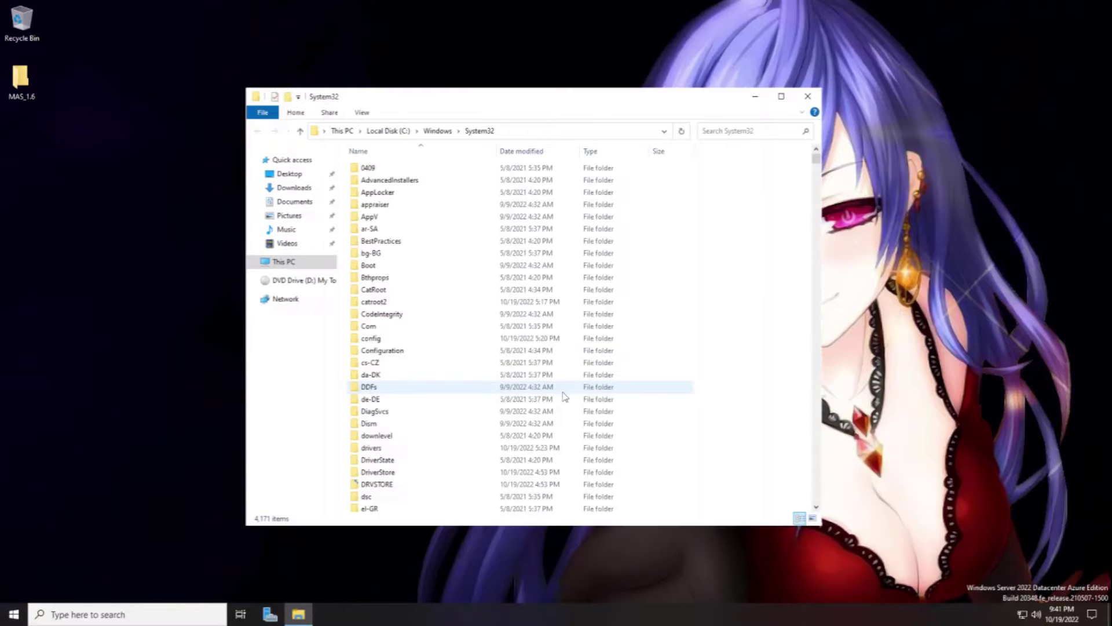
Locate the fclip2 application in the System32 folder and close the folder window
{"action": "left_click", "coordinate": [563, 388]}
{"action": "type", "text": "fc"}
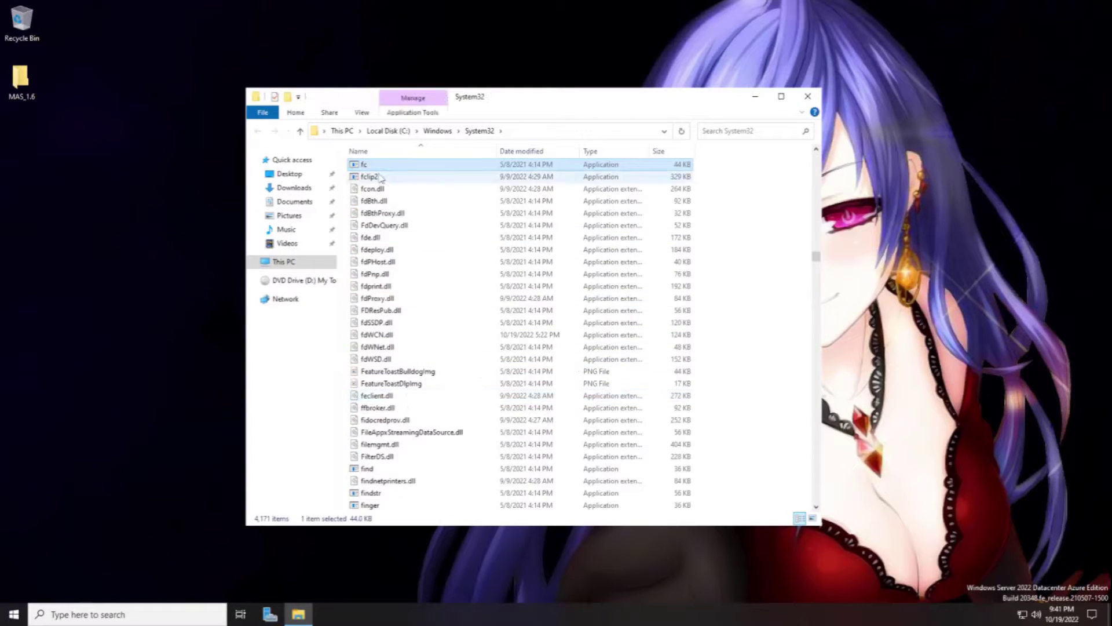
{"action": "left_click", "coordinate": [374, 176]}
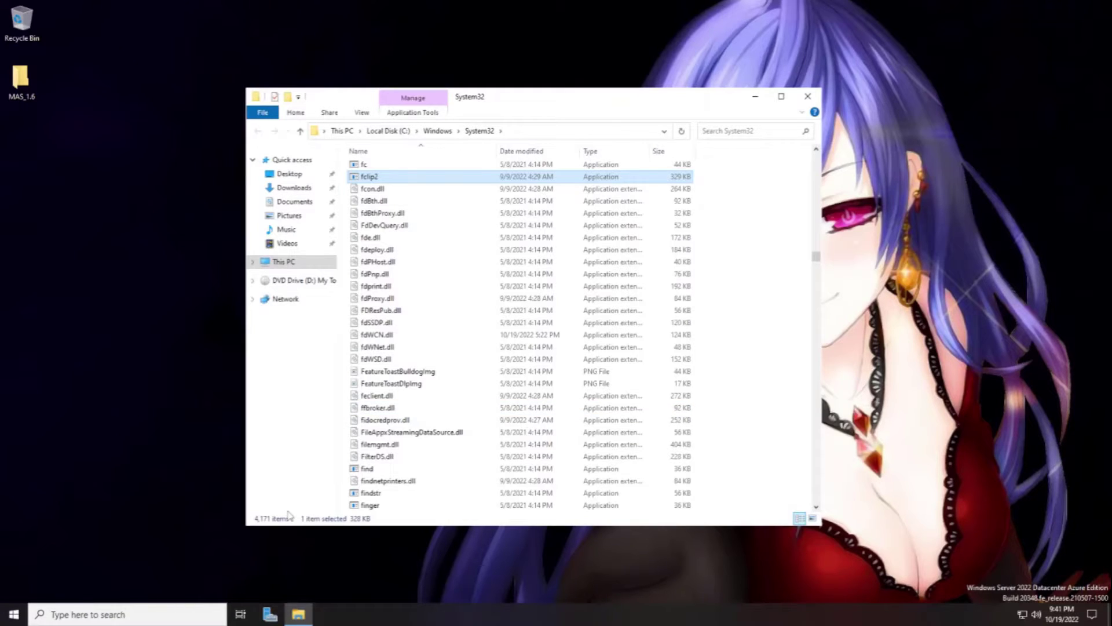
{"action": "left_click", "coordinate": [808, 96]}
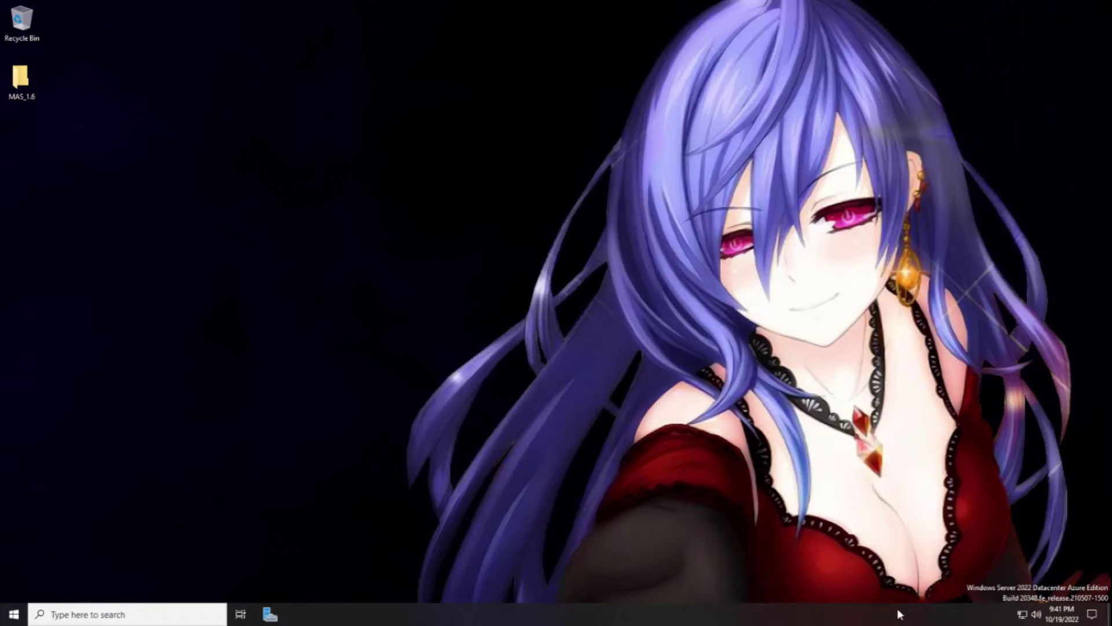
Examine the Windows edition on the system About page again and open the product key and edition upgrade settings
{"action": "right_click", "coordinate": [11, 614]}
{"action": "left_click", "coordinate": [26, 343]}
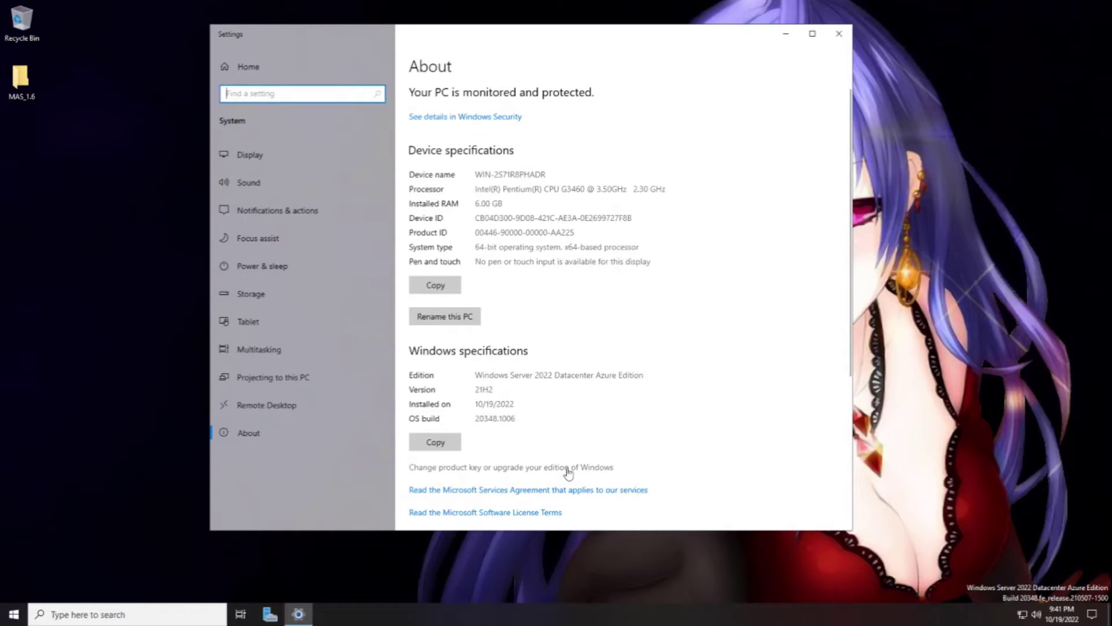
{"action": "left_click", "coordinate": [483, 472]}
{"action": "left_click_drag", "start_coordinate": [620, 375], "coordinate": [475, 375]}
{"action": "left_click", "coordinate": [644, 376]}
{"action": "left_click", "coordinate": [560, 461]}
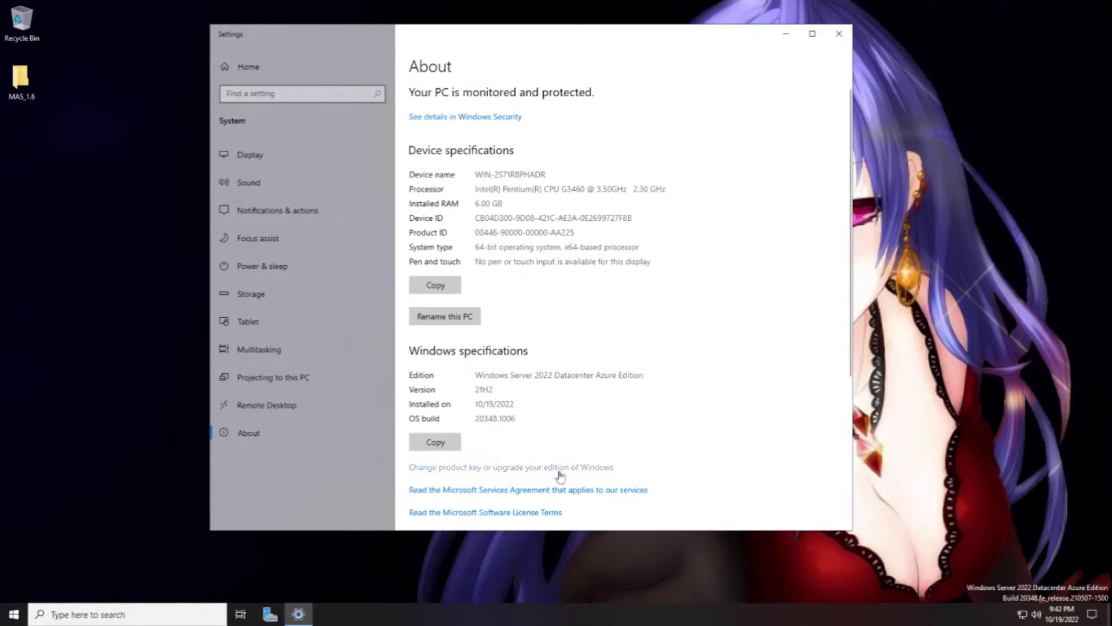
{"action": "left_click", "coordinate": [559, 470]}
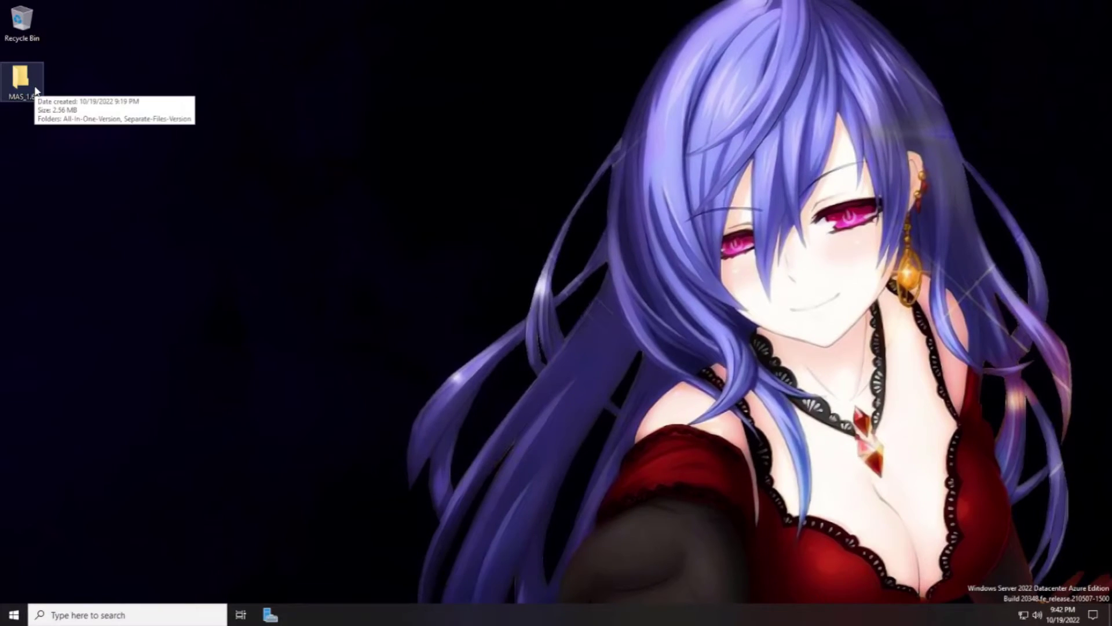
Run the activation script in the All-In-One-Version folder of MAS_1.6 as administrator and close the folder window
{"action": "double_click", "coordinate": [21, 78]}
{"action": "double_click", "coordinate": [382, 168]}
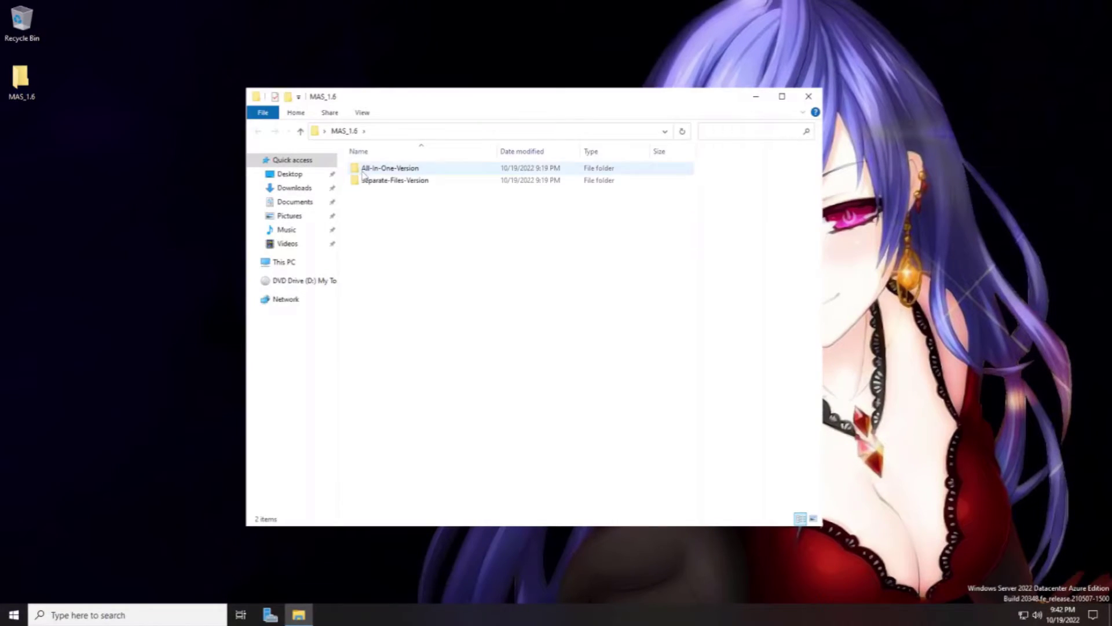
{"action": "right_click", "coordinate": [362, 168]}
{"action": "left_click", "coordinate": [413, 217]}
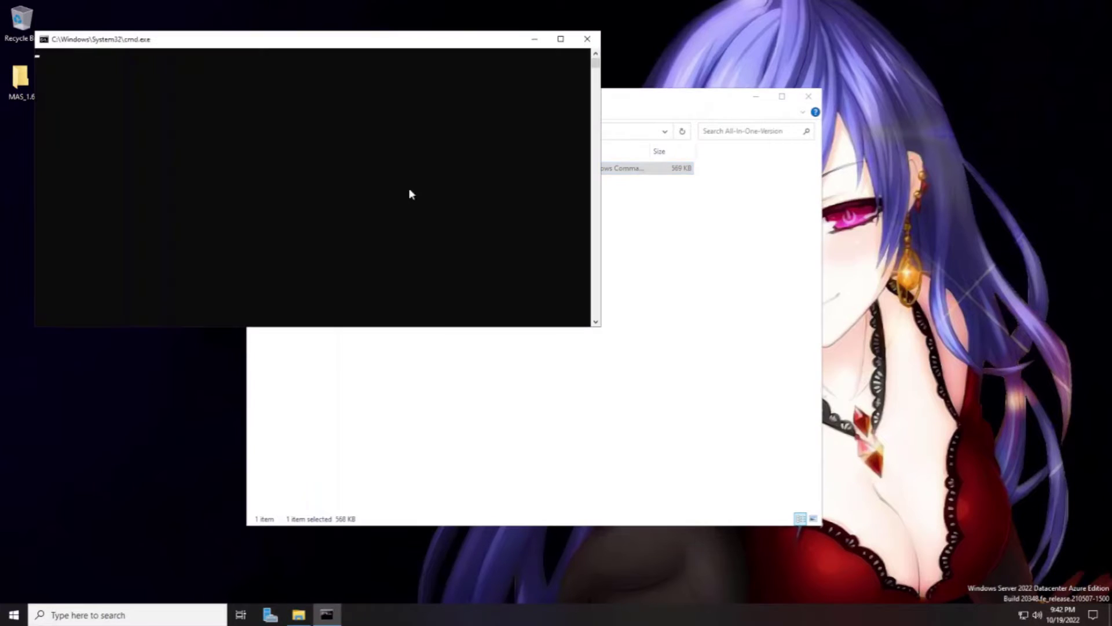
{"action": "left_click", "coordinate": [809, 97]}
{"action": "left_click", "coordinate": [808, 97]}
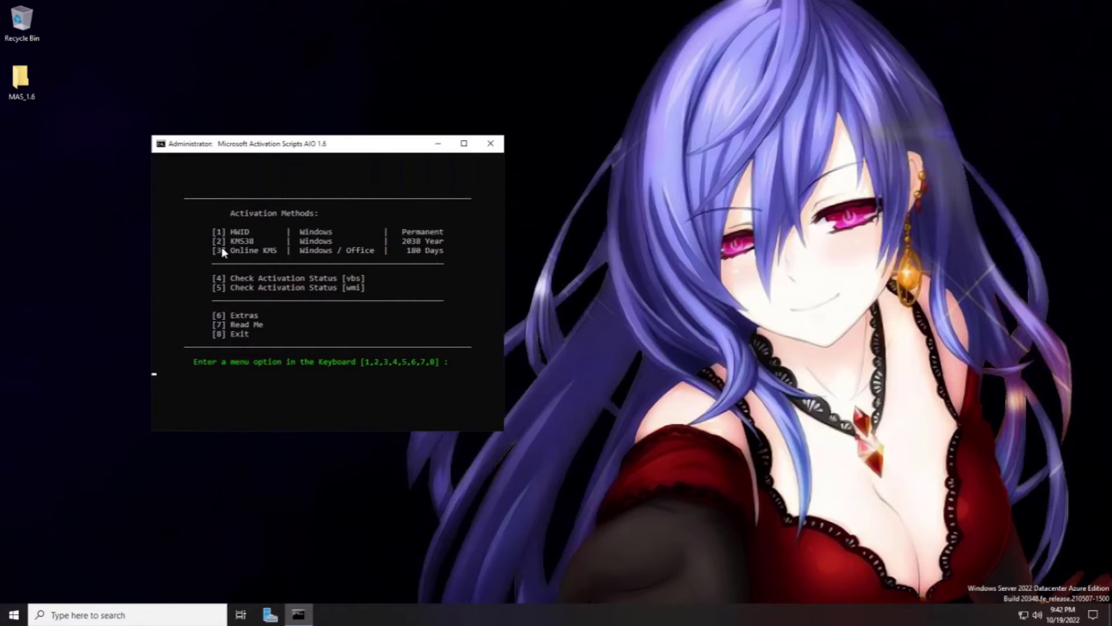
Start a KMS38 Activation without protection in the activation script
{"action": "key", "text": "2"}
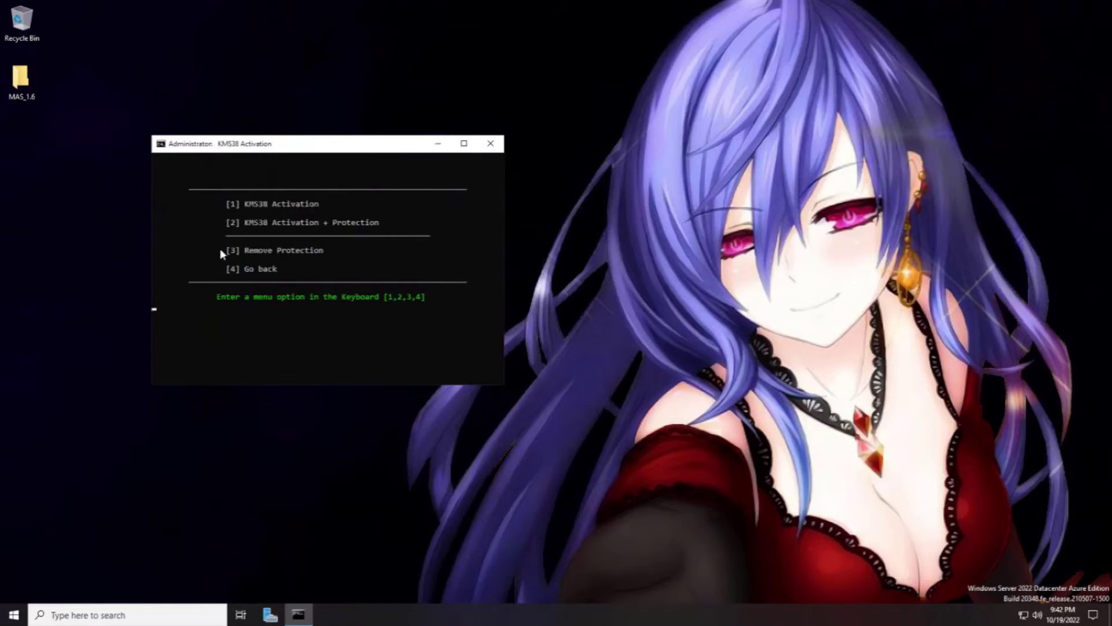
{"action": "key", "text": "1"}
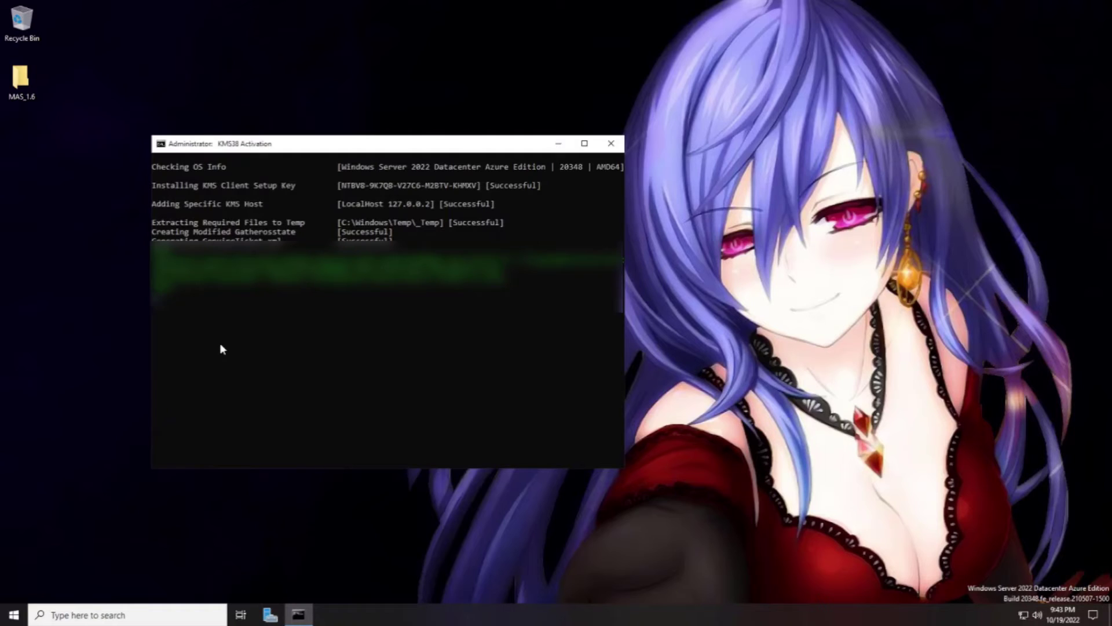
Check whether the desktop background can be personalized and close Settings
{"action": "right_click", "coordinate": [761, 439]}
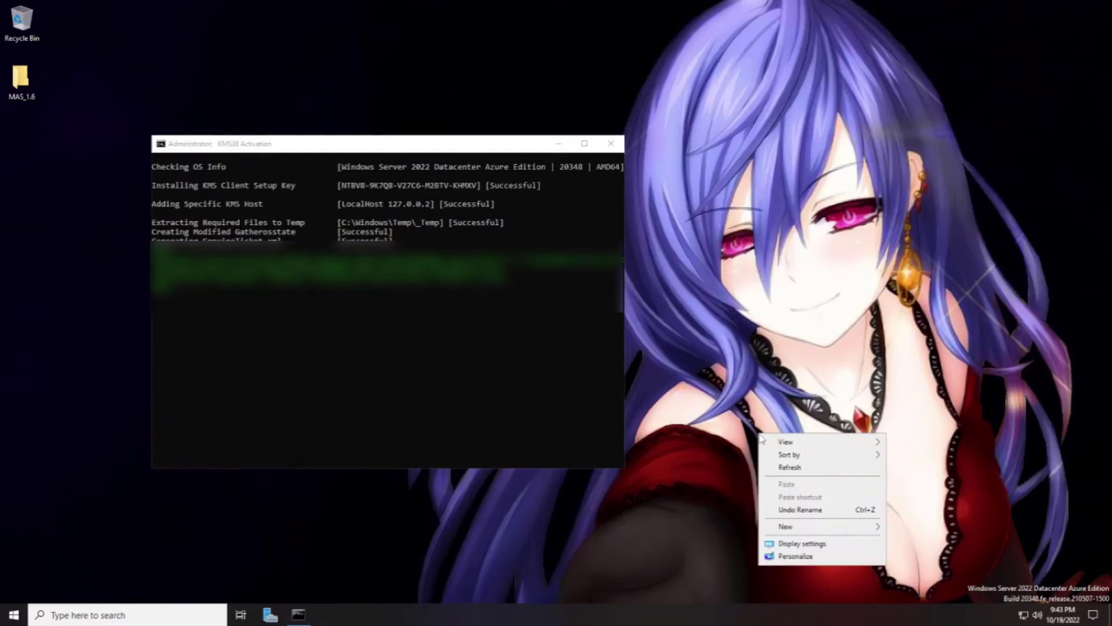
{"action": "left_click", "coordinate": [790, 553]}
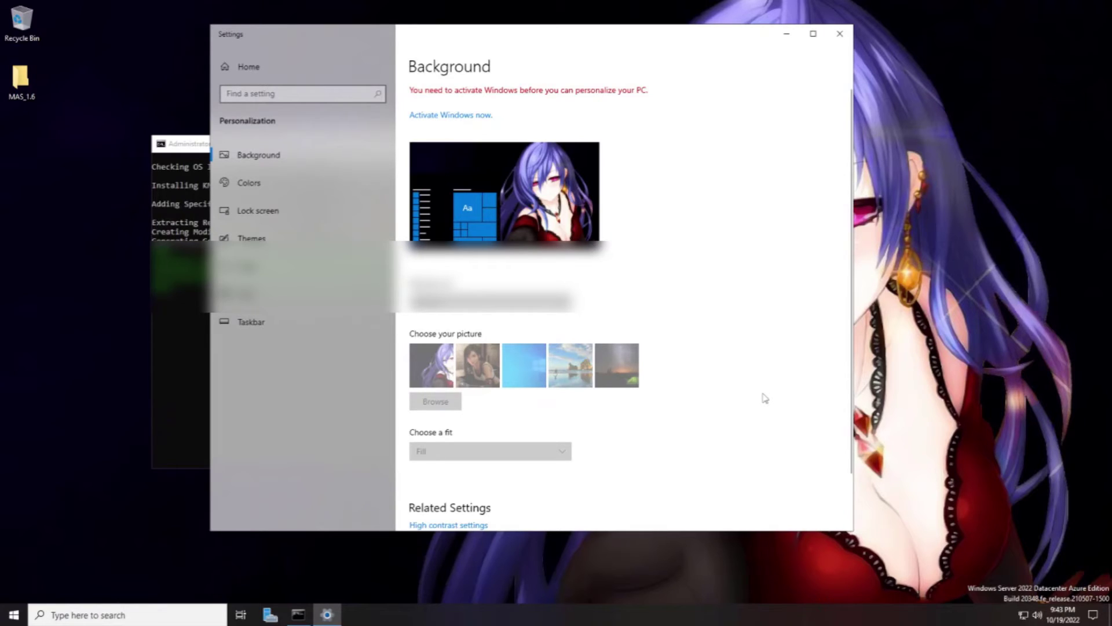
{"action": "left_click", "coordinate": [839, 34]}
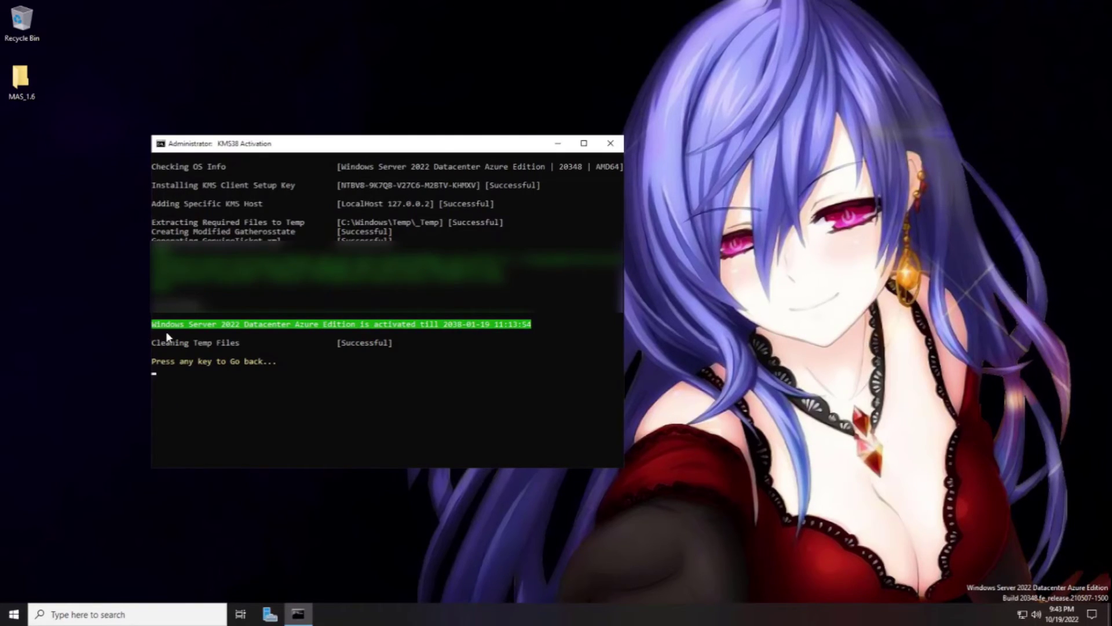
Highlight the activation result line in the script output and reopen the desktop Background settings
{"action": "left_click_drag", "start_coordinate": [155, 327], "coordinate": [532, 329]}
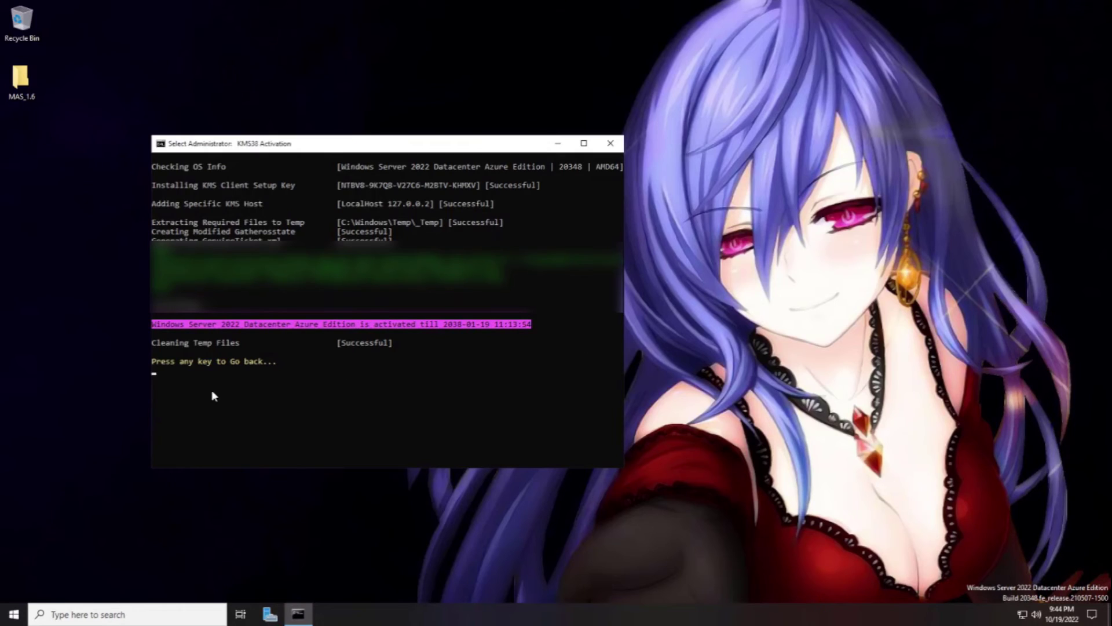
{"action": "right_click", "coordinate": [554, 569]}
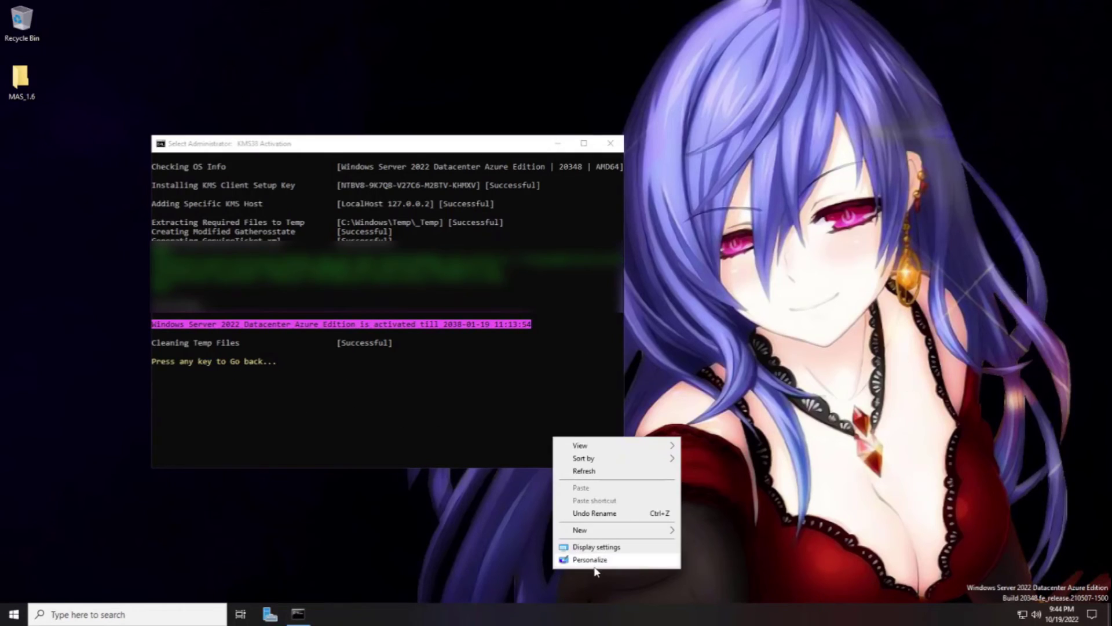
{"action": "left_click", "coordinate": [559, 559]}
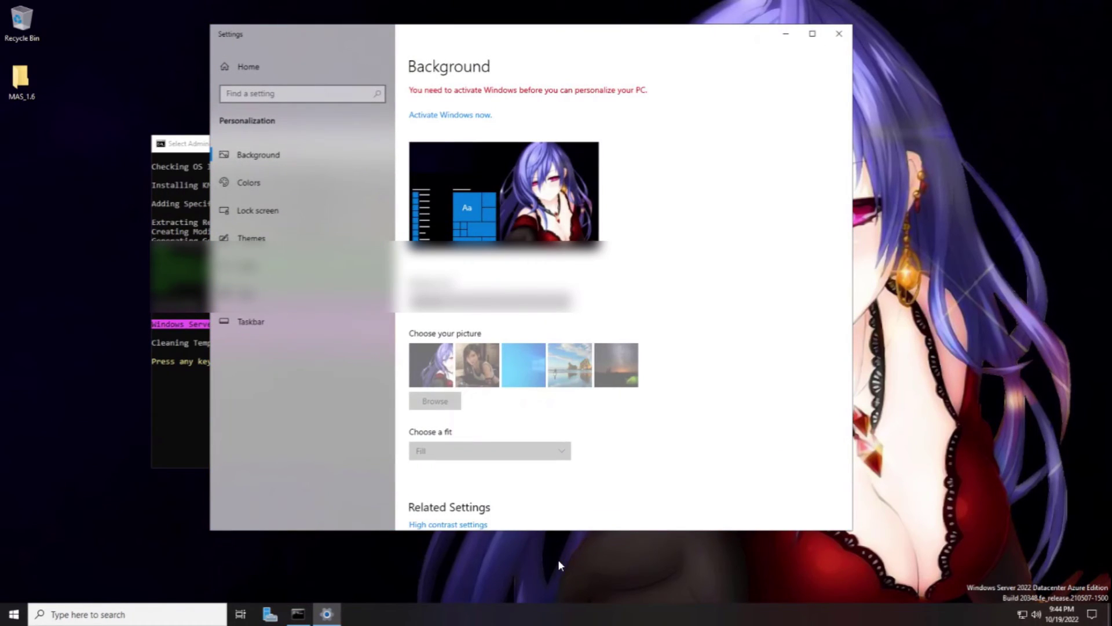
Check the Windows activation status under Update & Security, and close Settings and the KMS38 Activation script window
{"action": "left_click", "coordinate": [264, 70]}
{"action": "left_click", "coordinate": [608, 307]}
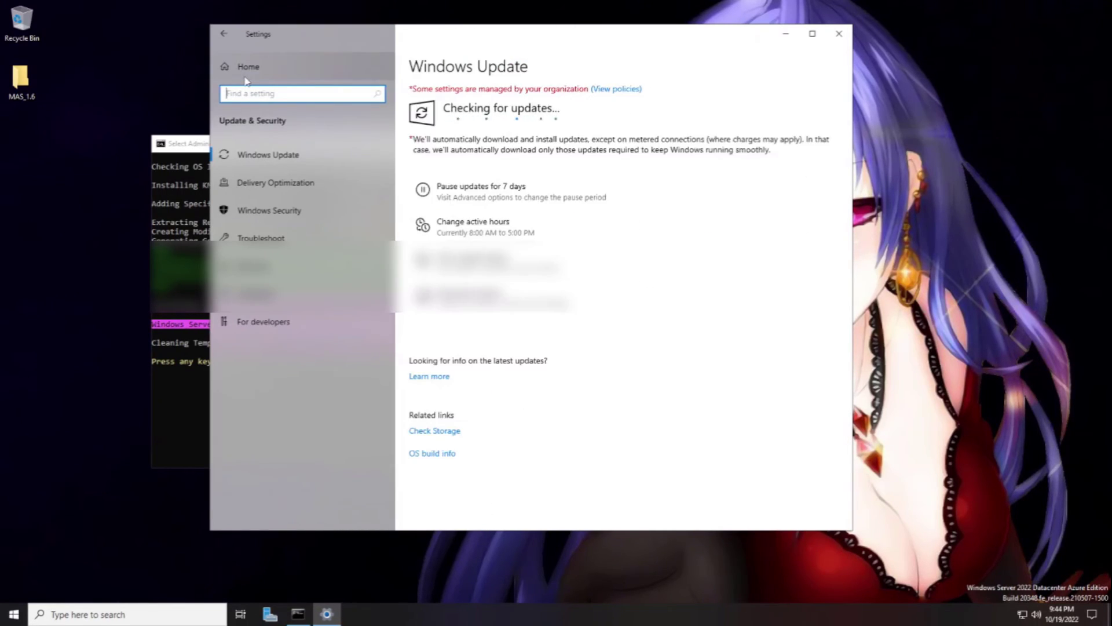
{"action": "left_click", "coordinate": [255, 294]}
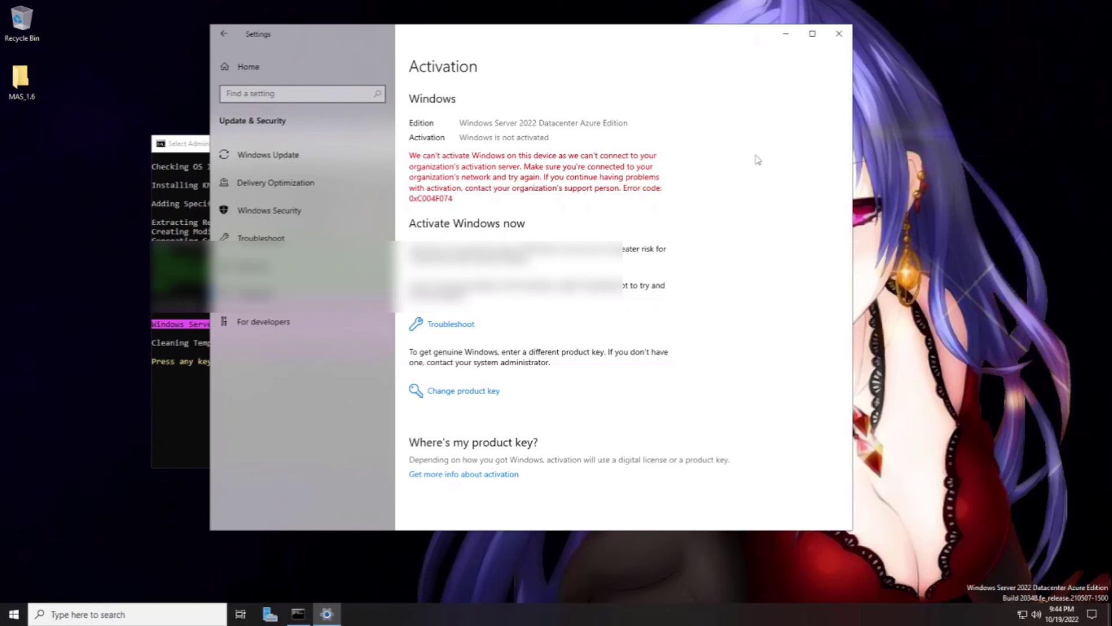
{"action": "left_click", "coordinate": [838, 33]}
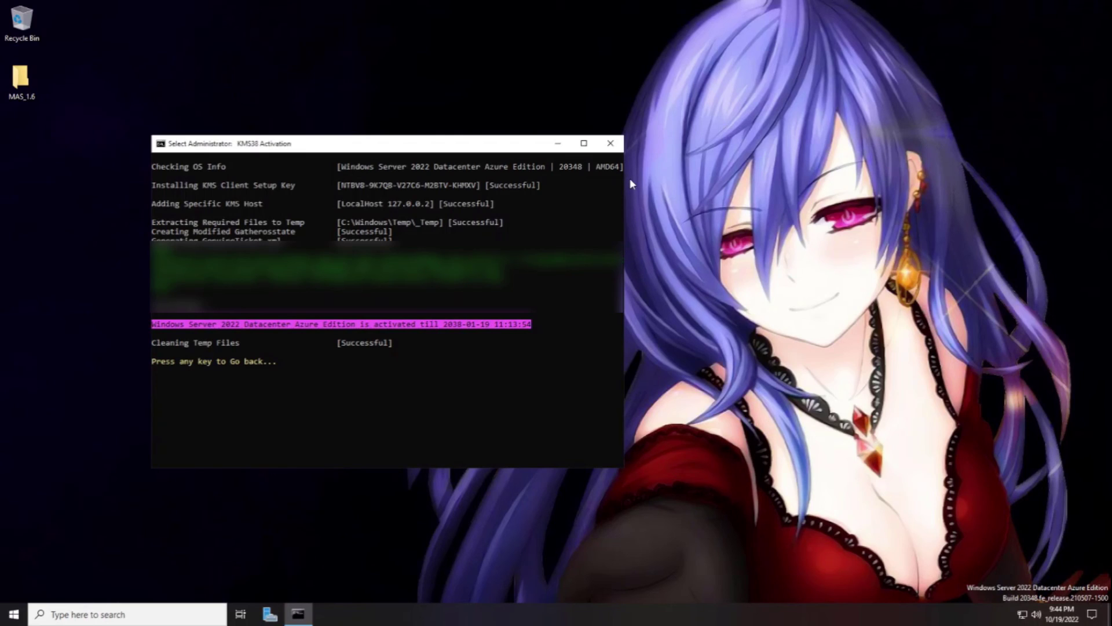
{"action": "left_click", "coordinate": [612, 144]}
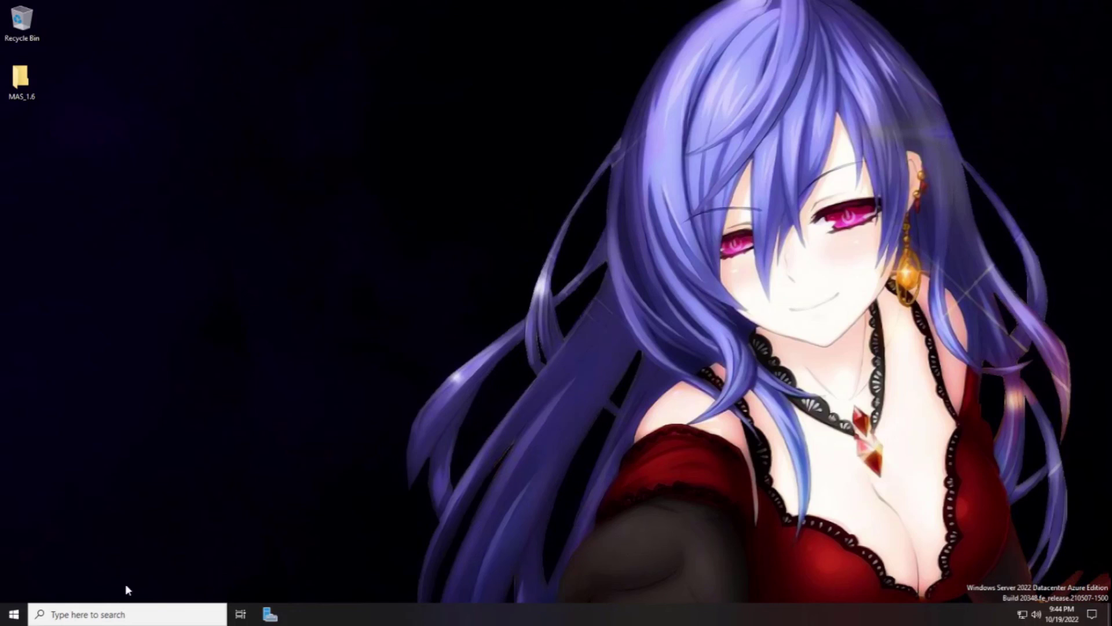
{"action": "left_click", "coordinate": [8, 613]}
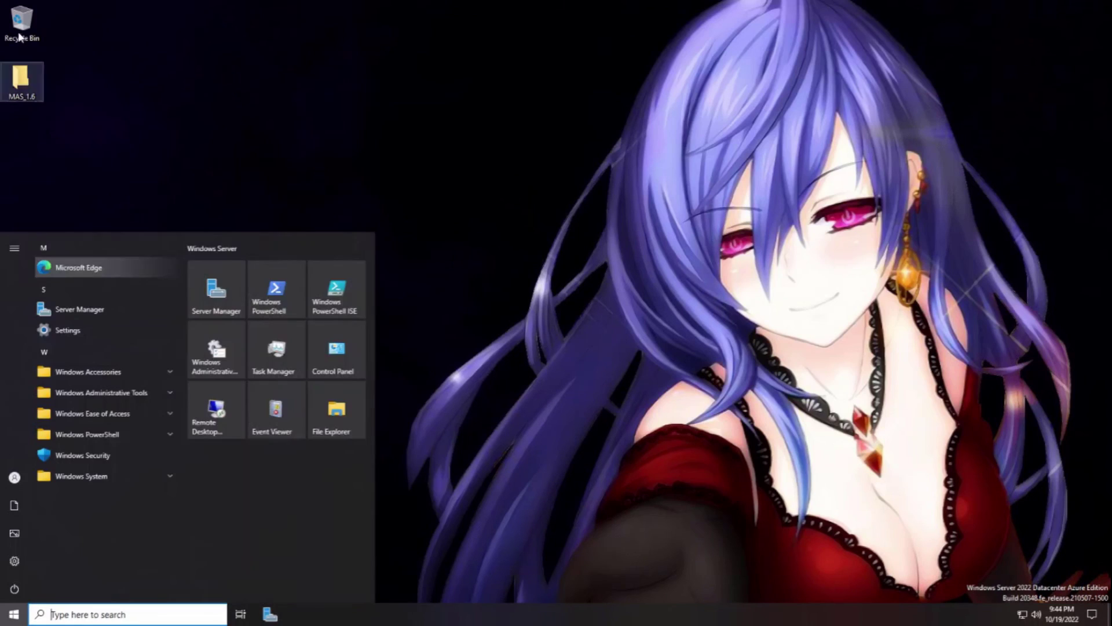
{"action": "left_click", "coordinate": [560, 414]}
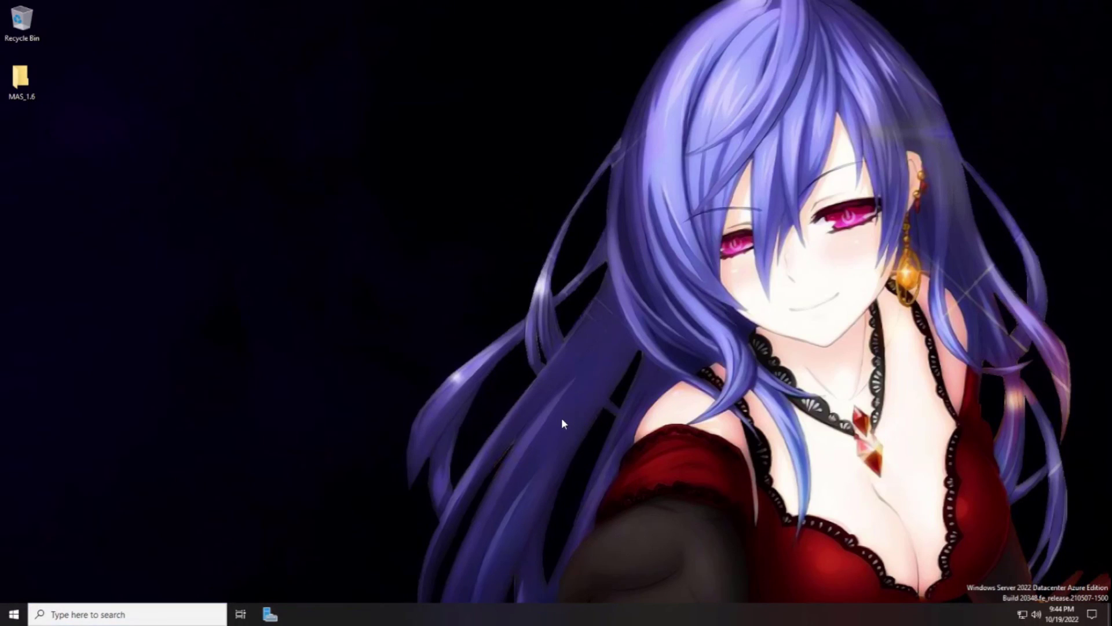